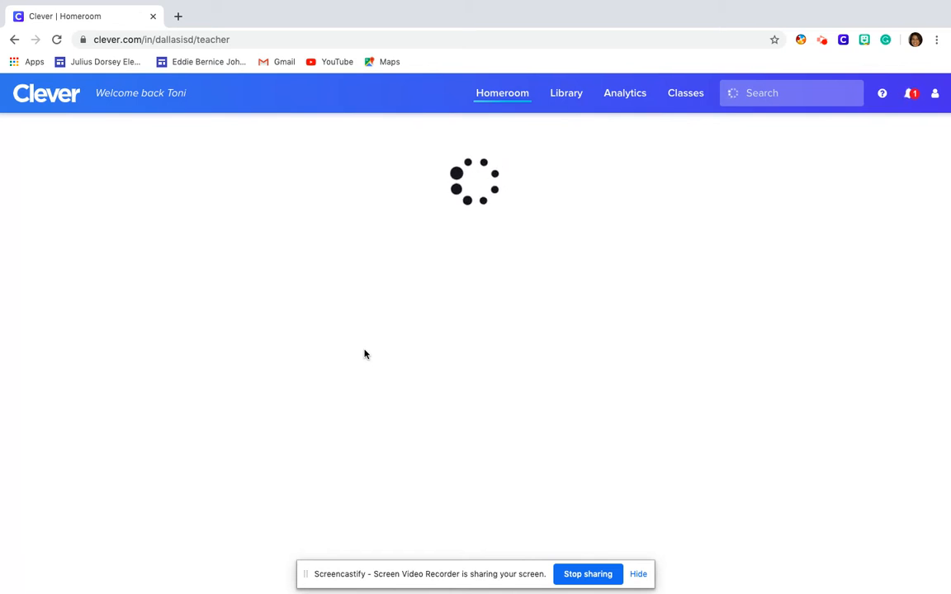
# Launch Google Classroom from the tile in the Student Tools section of Clever's Homeroom page
pyautogui.scroll(-4, 364, 353)
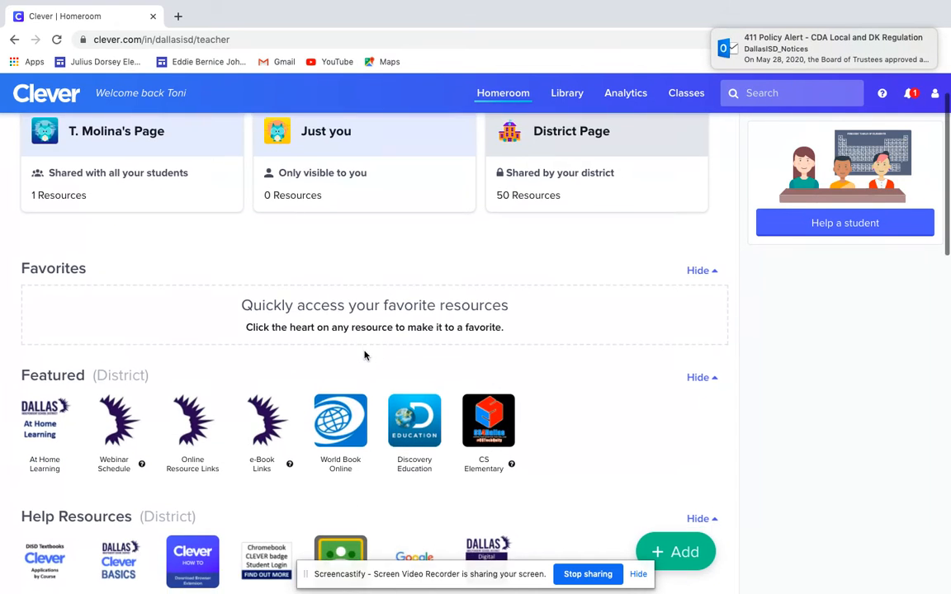
pyautogui.scroll(-5, 375, 326)
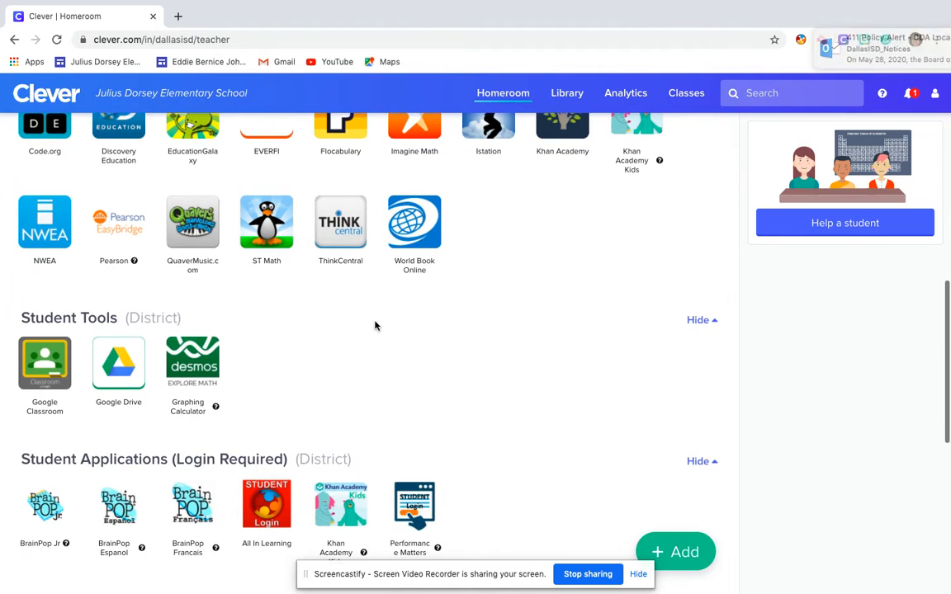
pyautogui.scroll(-2, 436, 374)
pyautogui.scroll(-3, 435, 374)
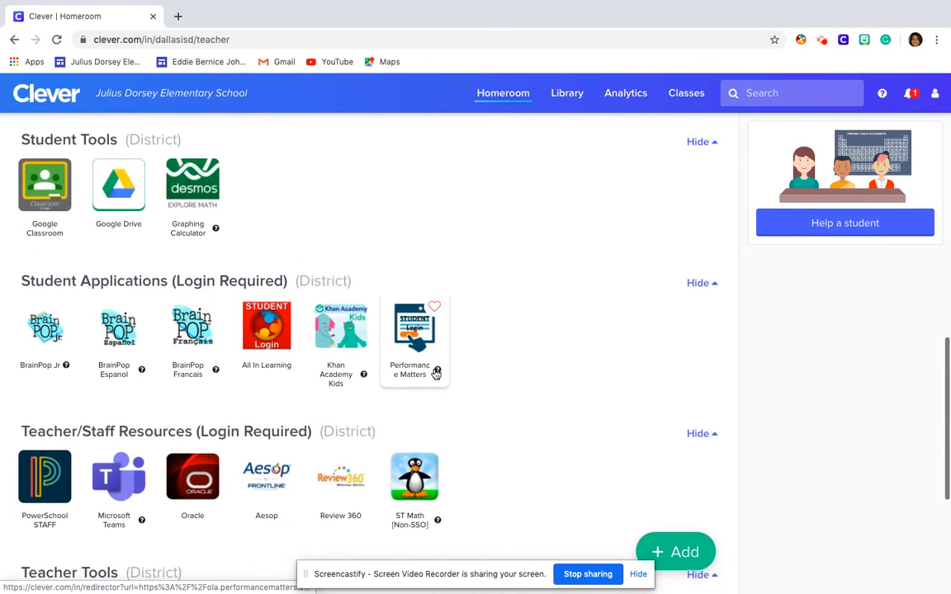
pyautogui.scroll(2, 435, 374)
pyautogui.scroll(3, 435, 374)
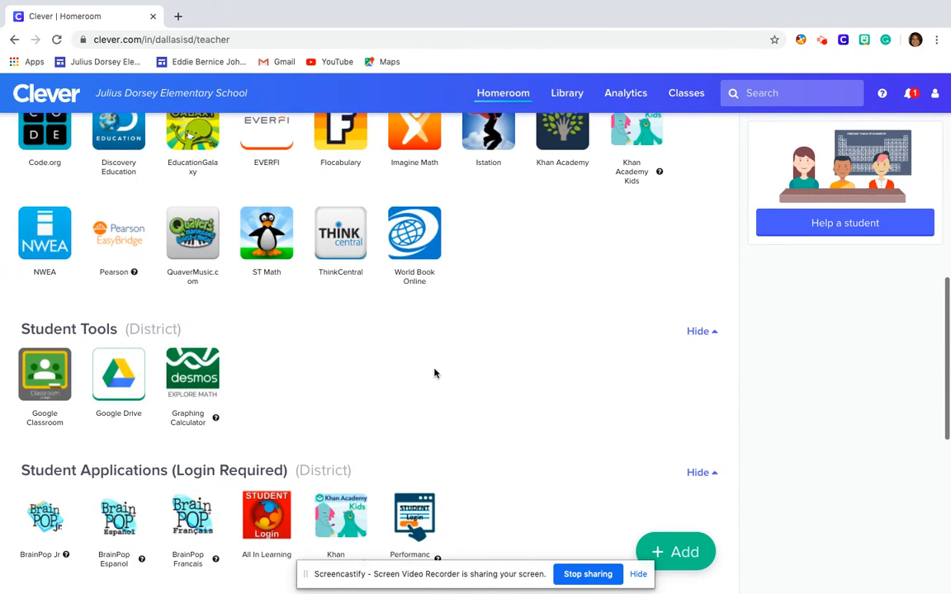
pyautogui.click(47, 389)
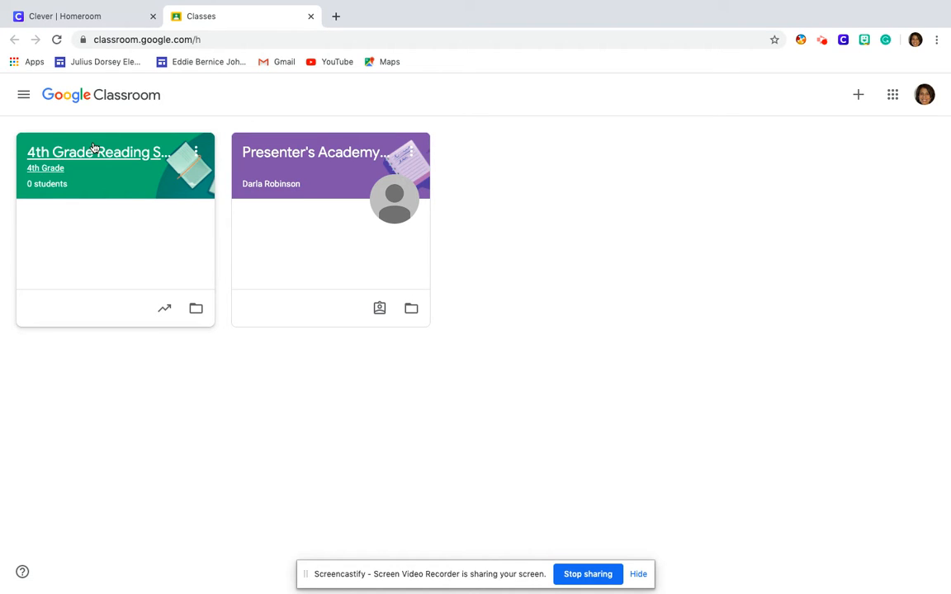
# Relaunch Classroom from Chrome's Apps grid and close the duplicate Classes tab
pyautogui.click(81, 22)
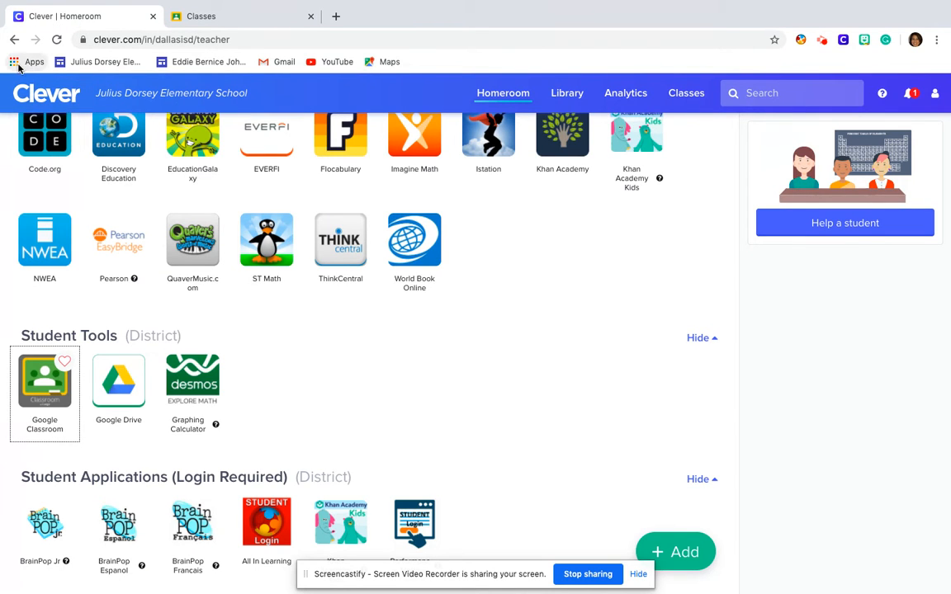
pyautogui.click(13, 64)
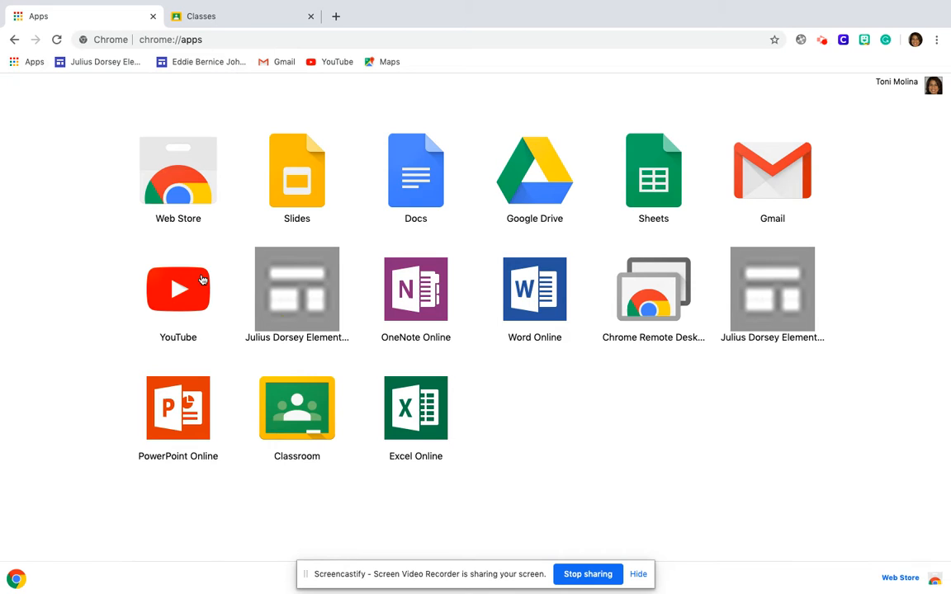
pyautogui.click(292, 431)
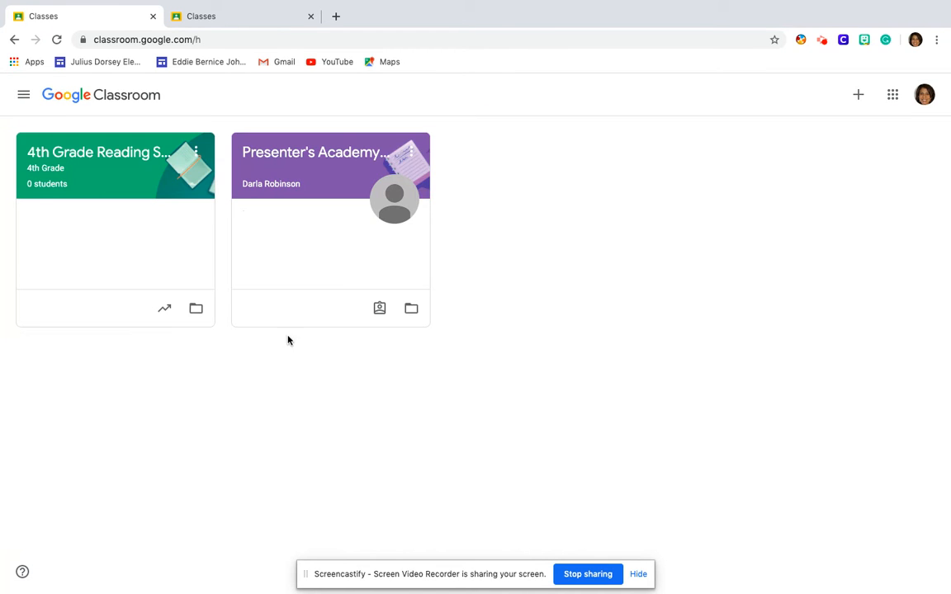
pyautogui.click(310, 17)
# Start a new class named '5th Grade Reading Summer School'
pyautogui.click(858, 98)
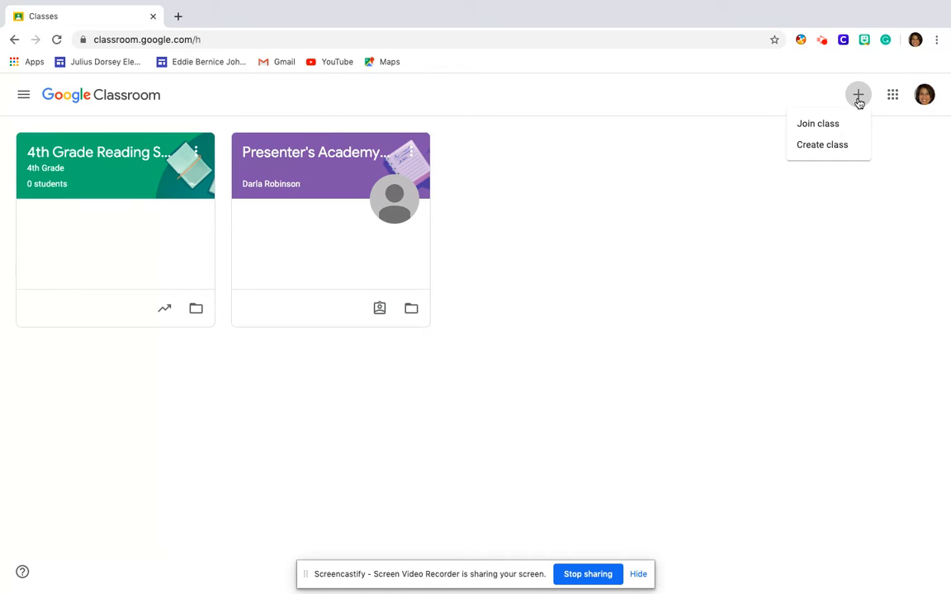
pyautogui.click(839, 146)
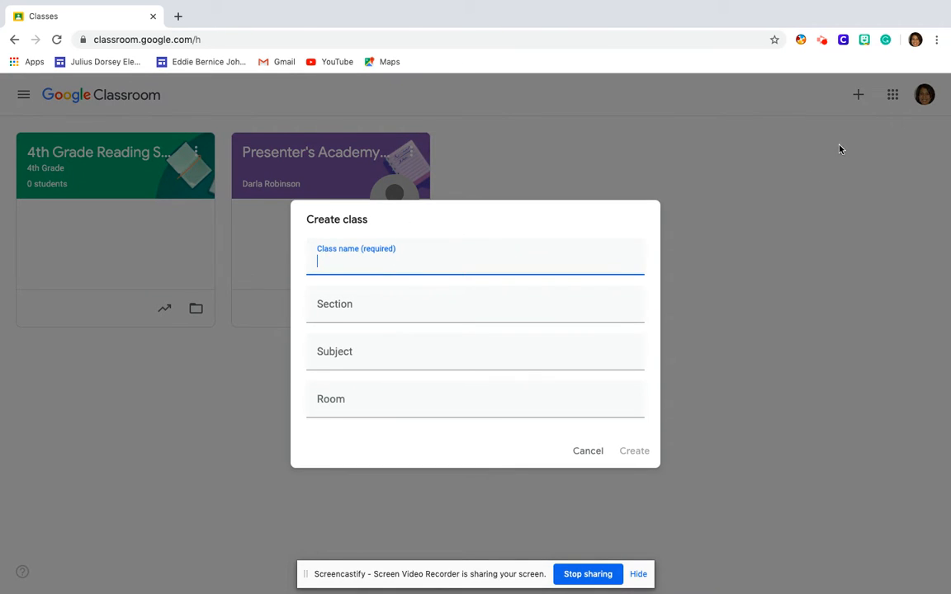
pyautogui.write('5th Grade ')
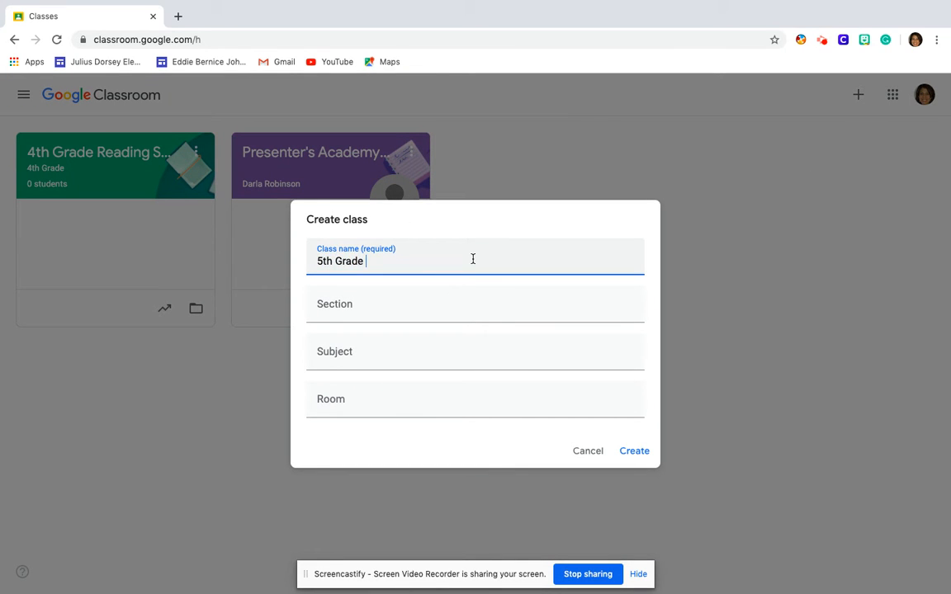
pyautogui.write('Reading Suummer School')
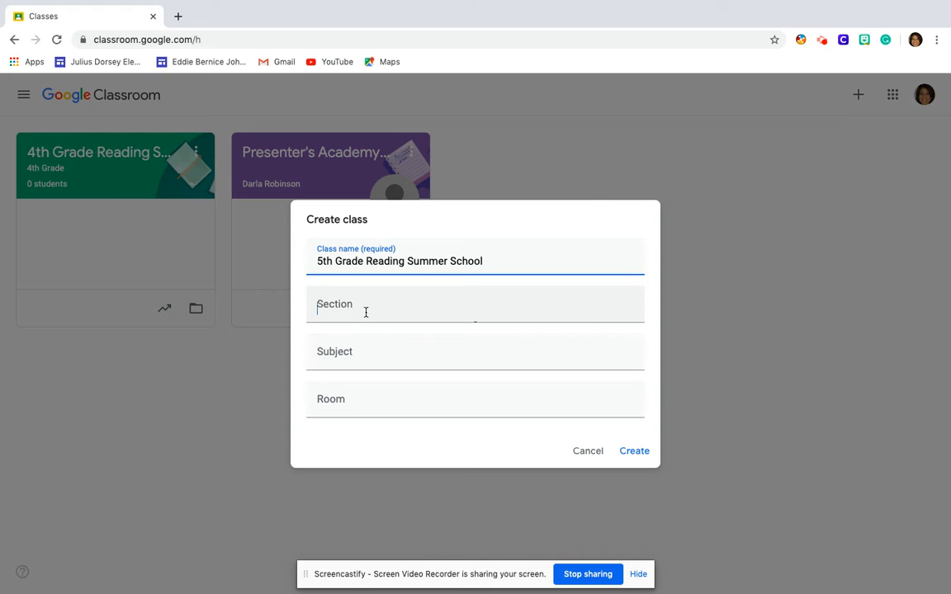
# Enter section '5th Grade' and subject 'Reading', then create the class
pyautogui.click(365, 312)
pyautogui.write('5th gra')
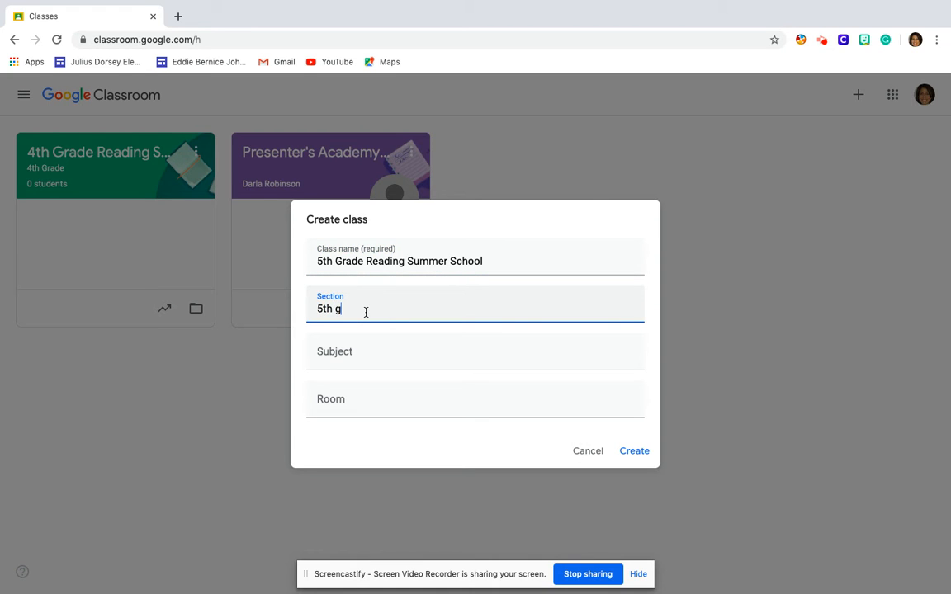
pyautogui.press('BackSpace')
pyautogui.press('BackSpace')
pyautogui.press('BackSpace')
pyautogui.write('Grade')
pyautogui.click(323, 354)
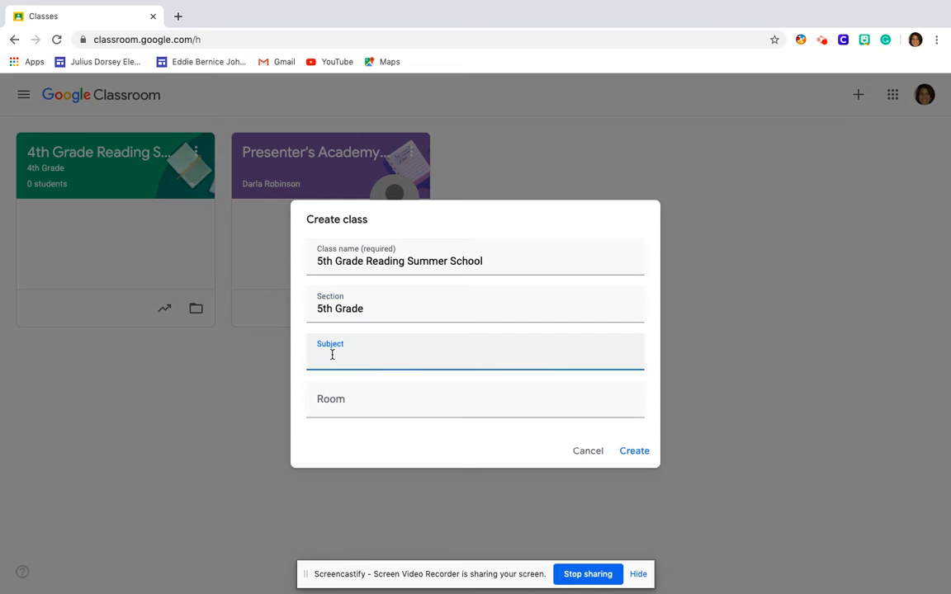
pyautogui.write('Reading')
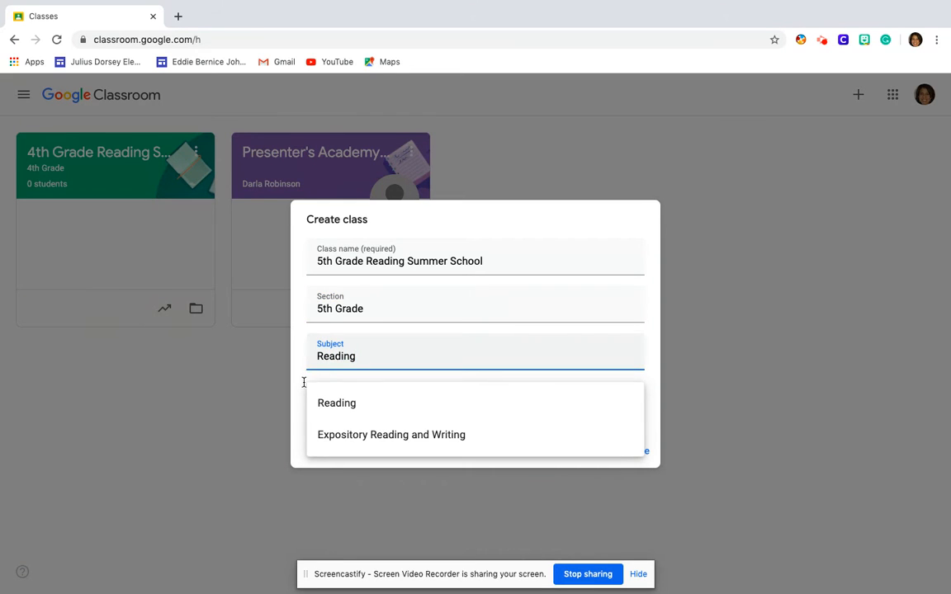
pyautogui.click(329, 404)
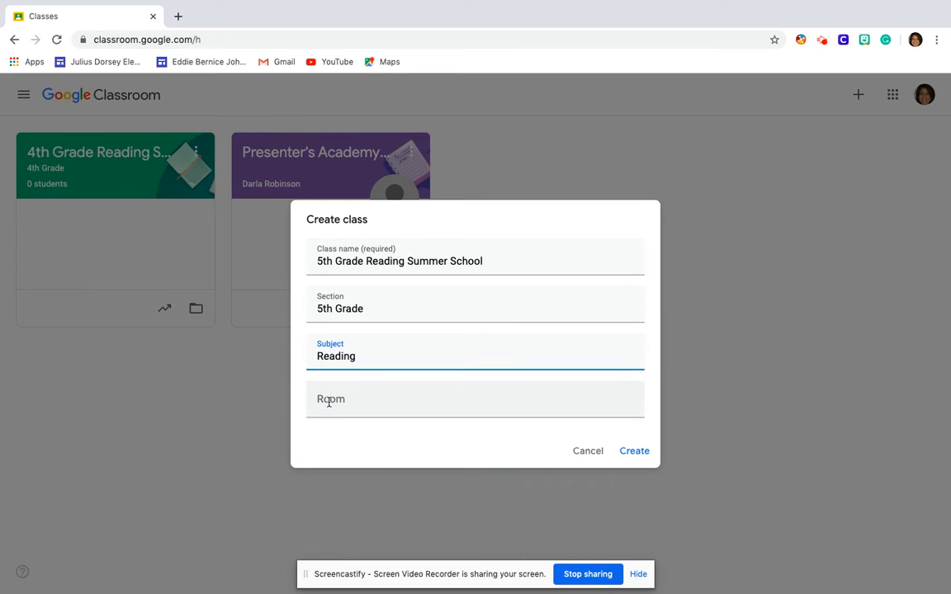
pyautogui.click(632, 451)
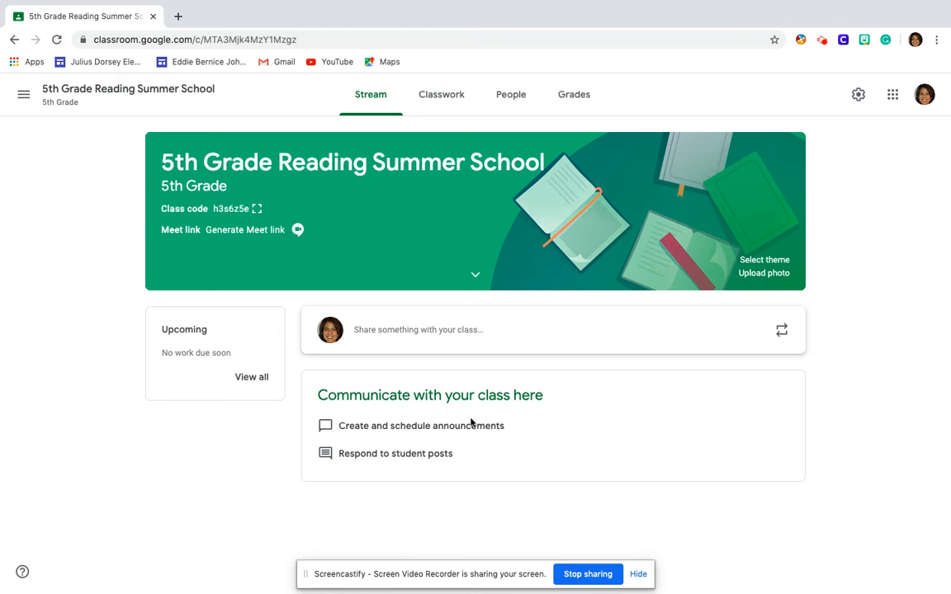
# Go to the class's People page and bring up the student invite form, cancelling and reopening it once
pyautogui.click(510, 105)
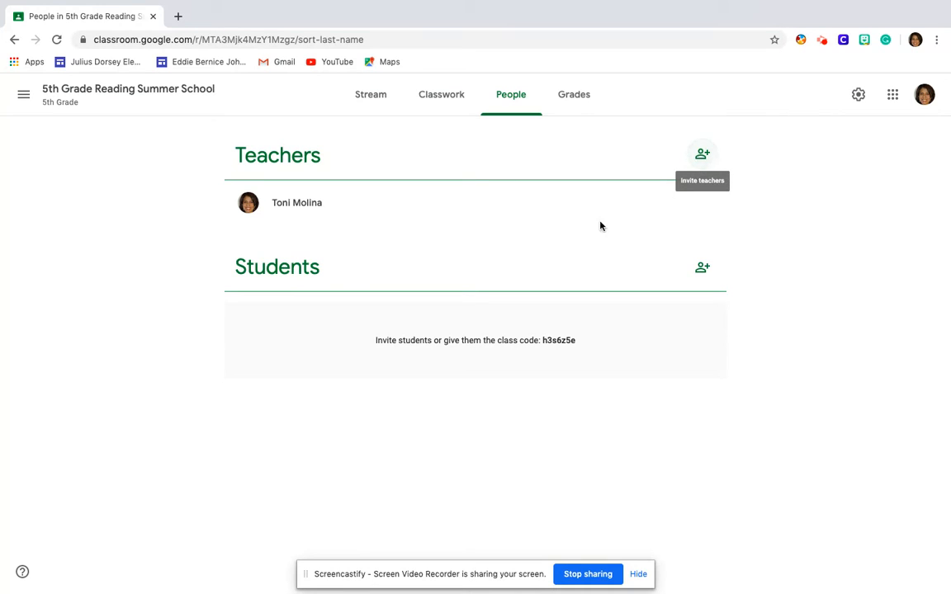
pyautogui.click(702, 269)
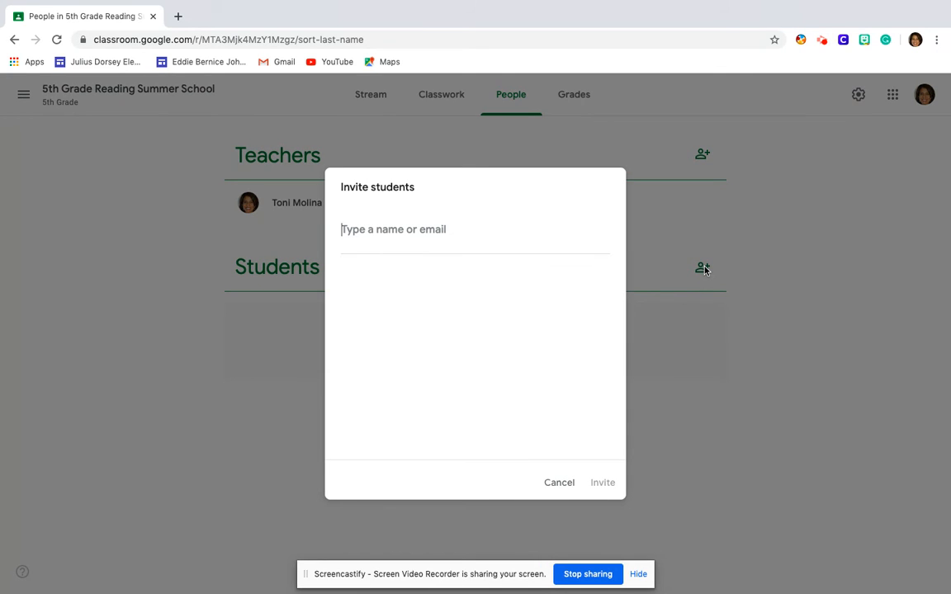
pyautogui.click(561, 484)
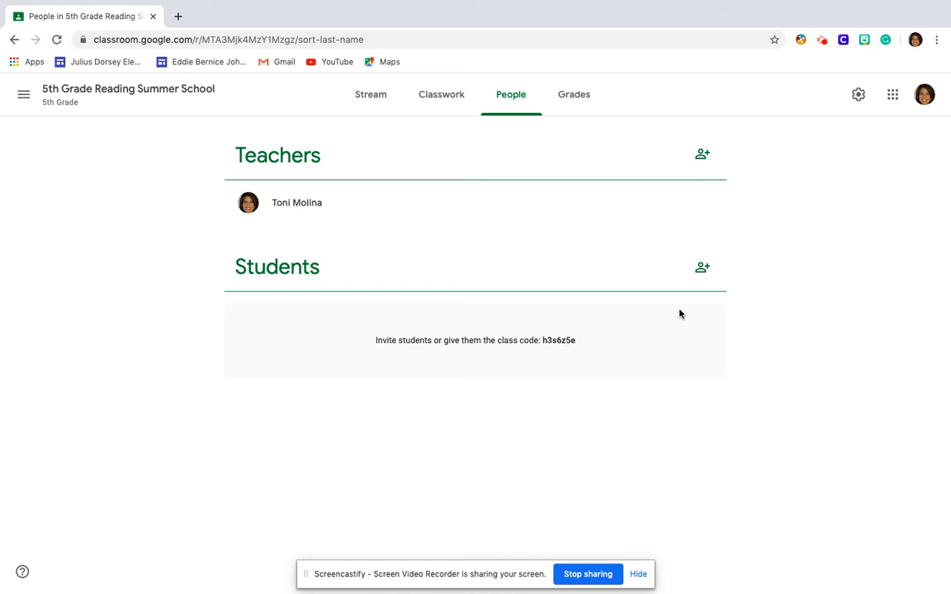
pyautogui.click(700, 269)
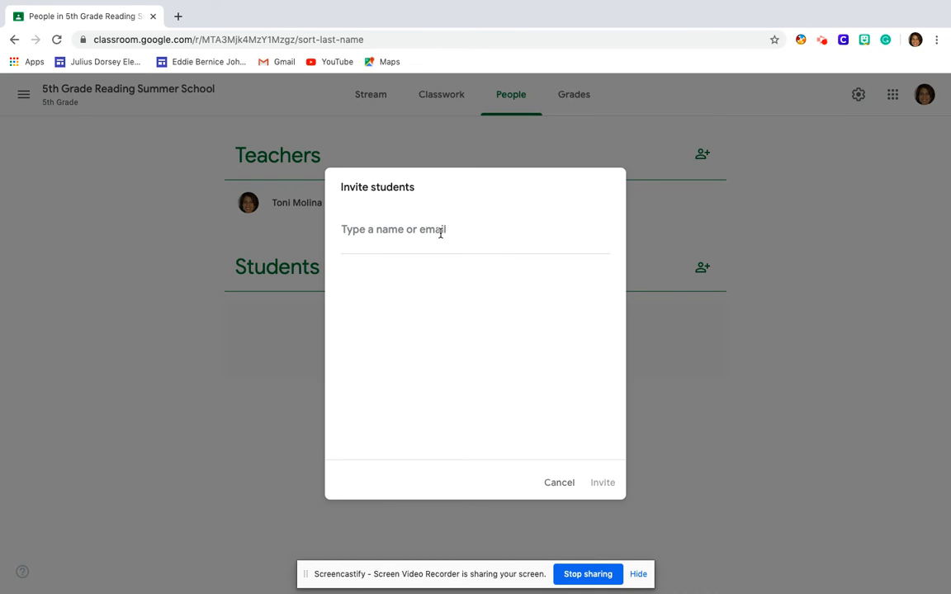
# Find three students by their student IDs or names, add each, and send the invitations
pyautogui.write('4')
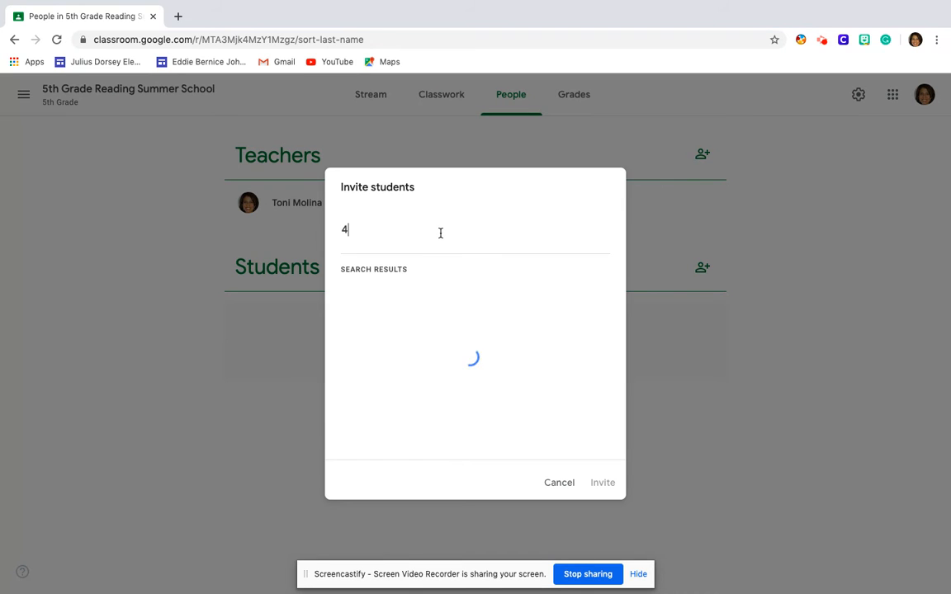
pyautogui.write('099127')
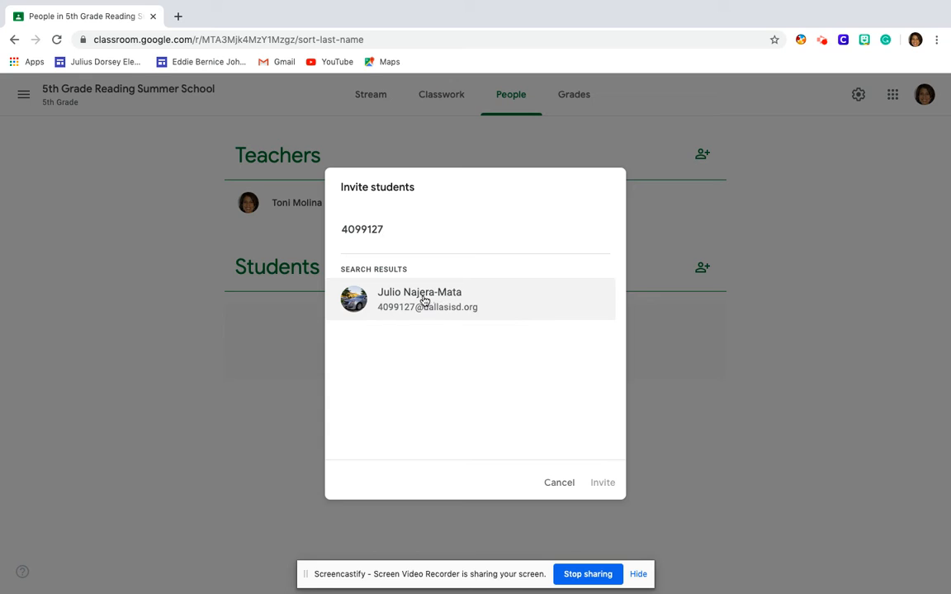
pyautogui.click(423, 300)
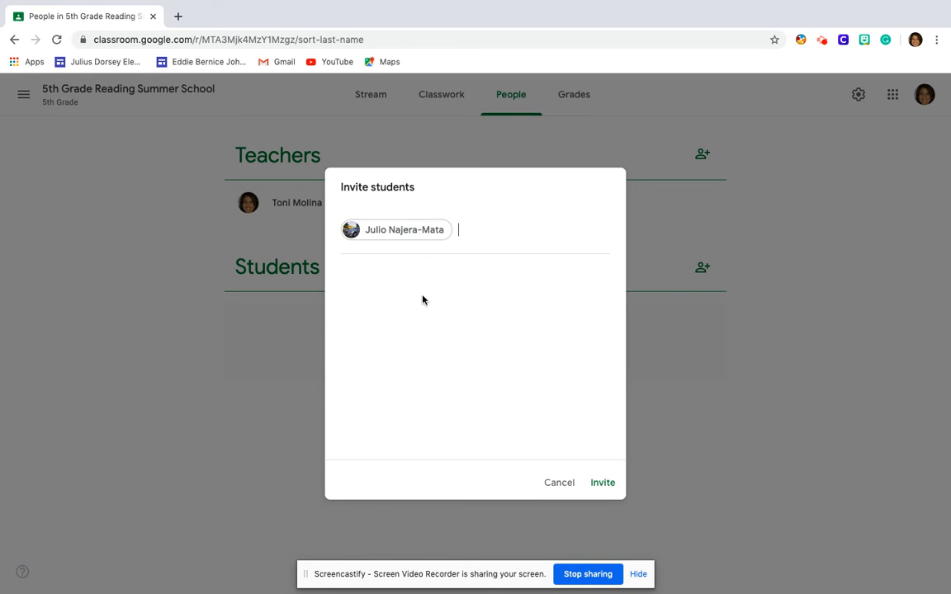
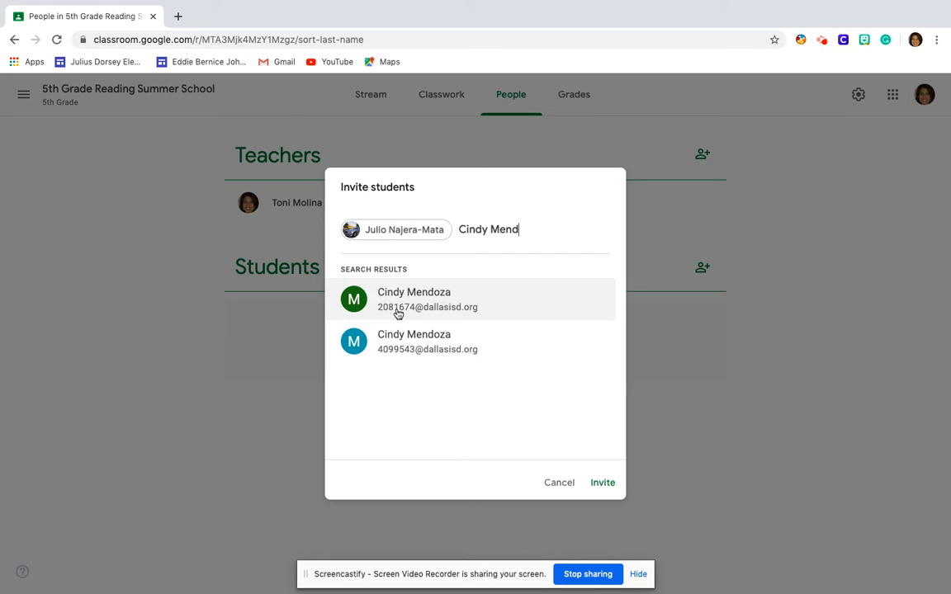
pyautogui.click(397, 347)
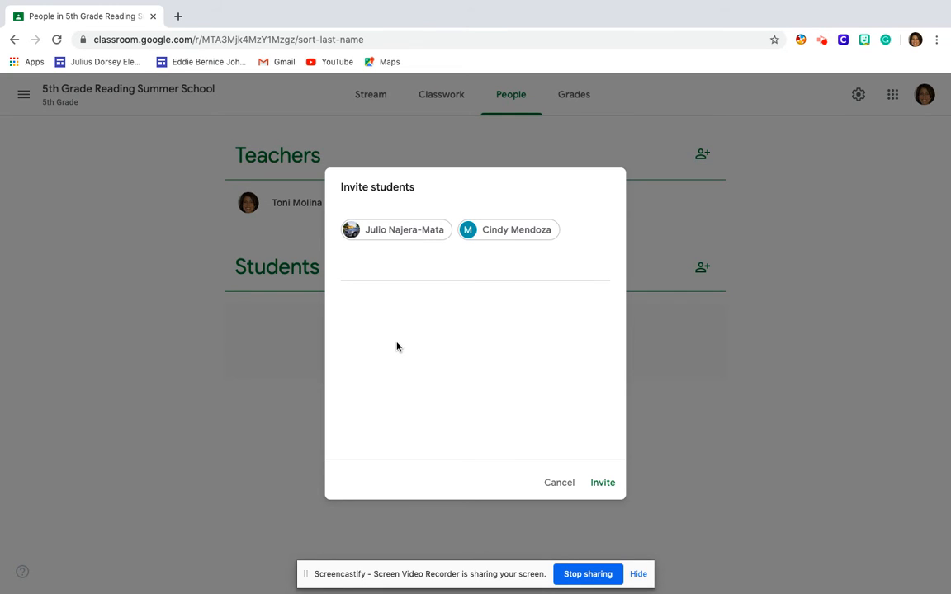
pyautogui.write('411')
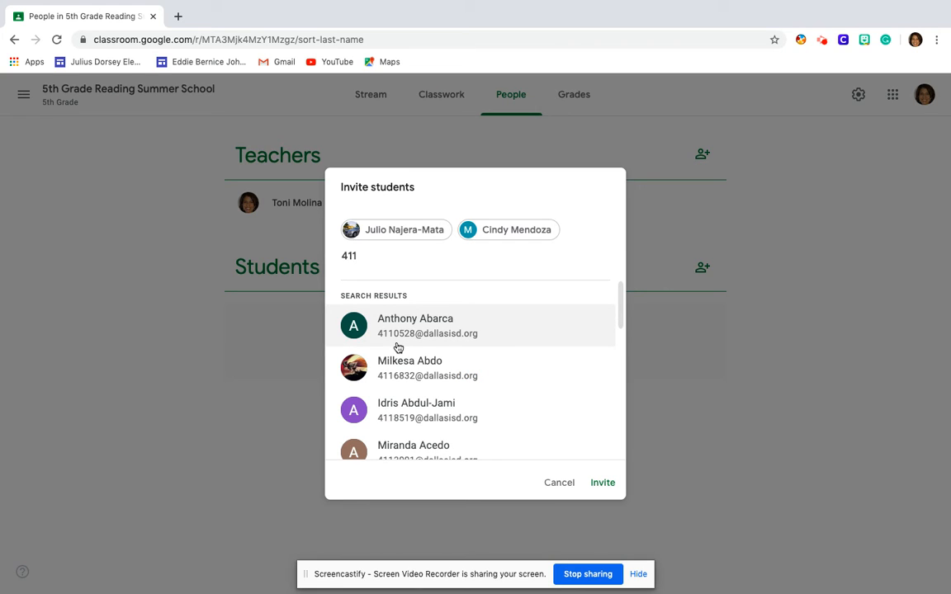
pyautogui.write('566')
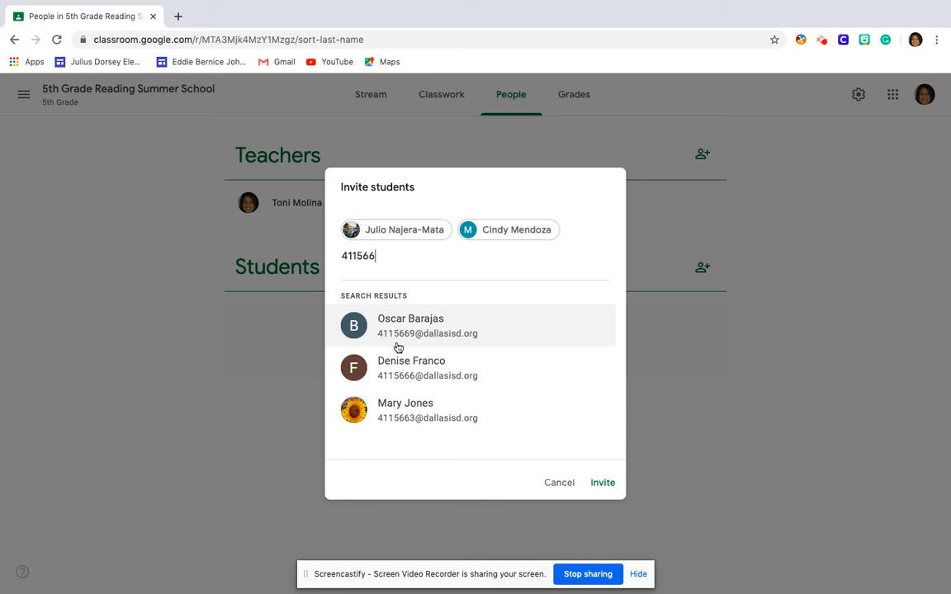
pyautogui.write('6')
pyautogui.click(440, 322)
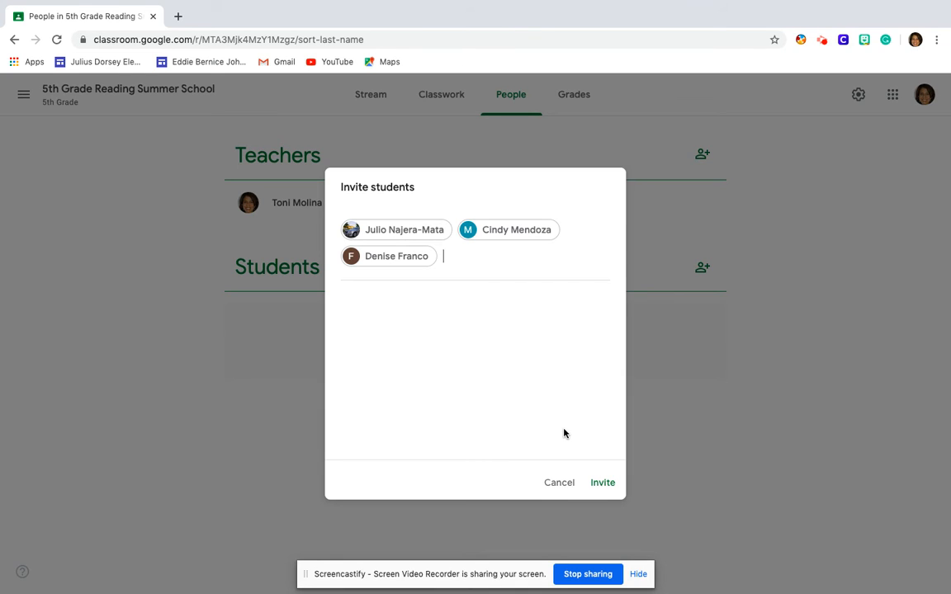
pyautogui.click(603, 483)
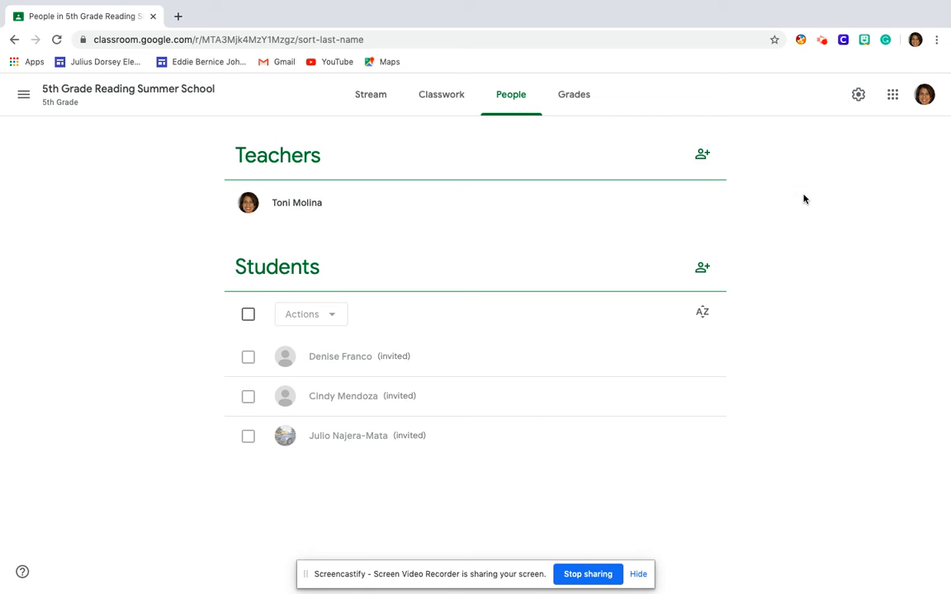
# Sign the teacher out of the Google account via the profile avatar menu
pyautogui.click(925, 96)
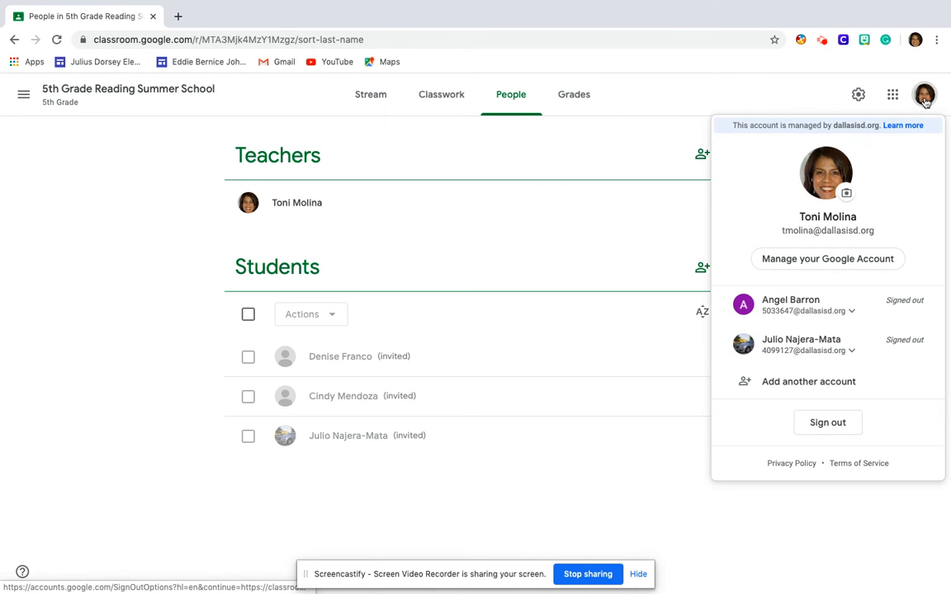
pyautogui.click(830, 430)
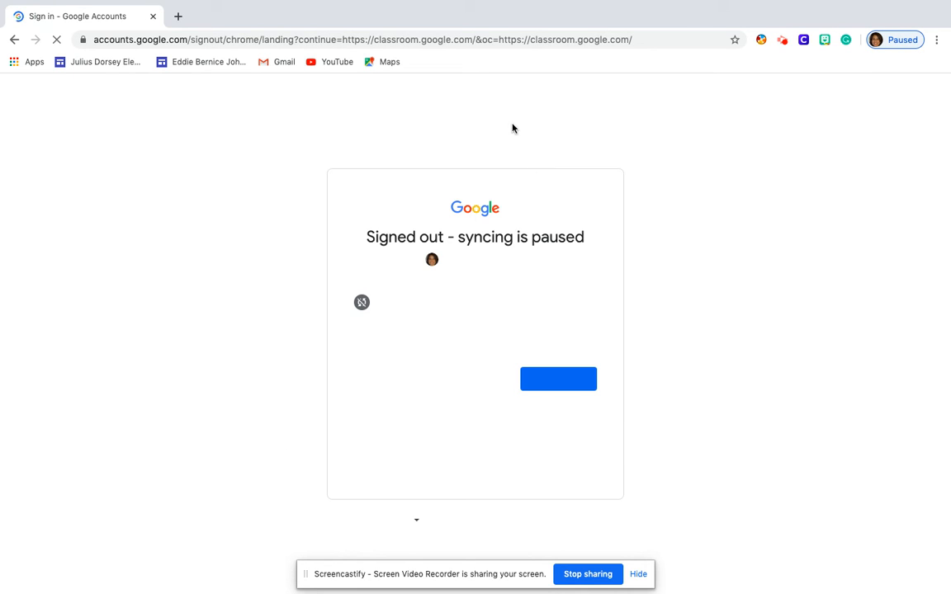
pyautogui.click(176, 18)
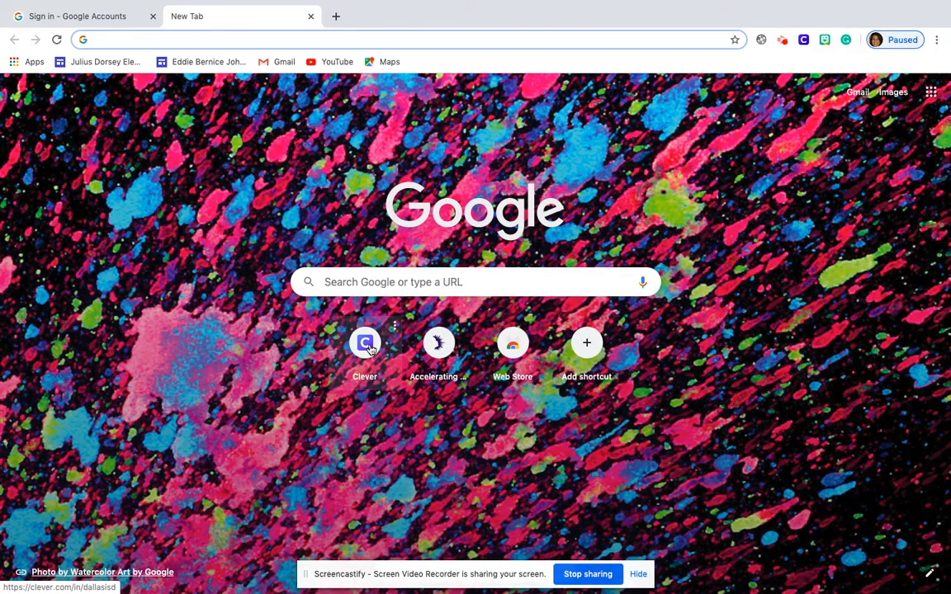
# Log the teacher out of Clever and log back in with Google as the invited student
pyautogui.click(369, 348)
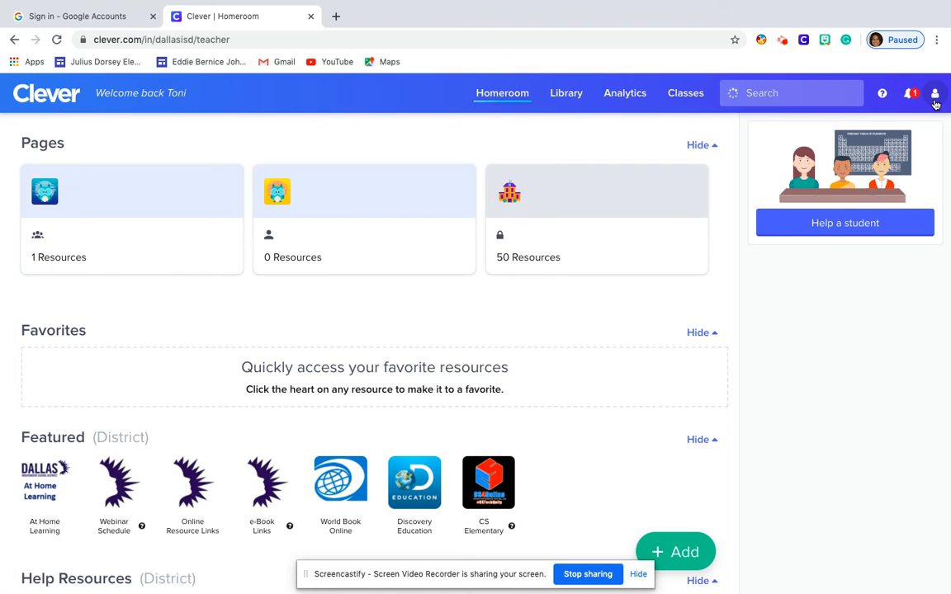
pyautogui.click(935, 94)
pyautogui.click(870, 223)
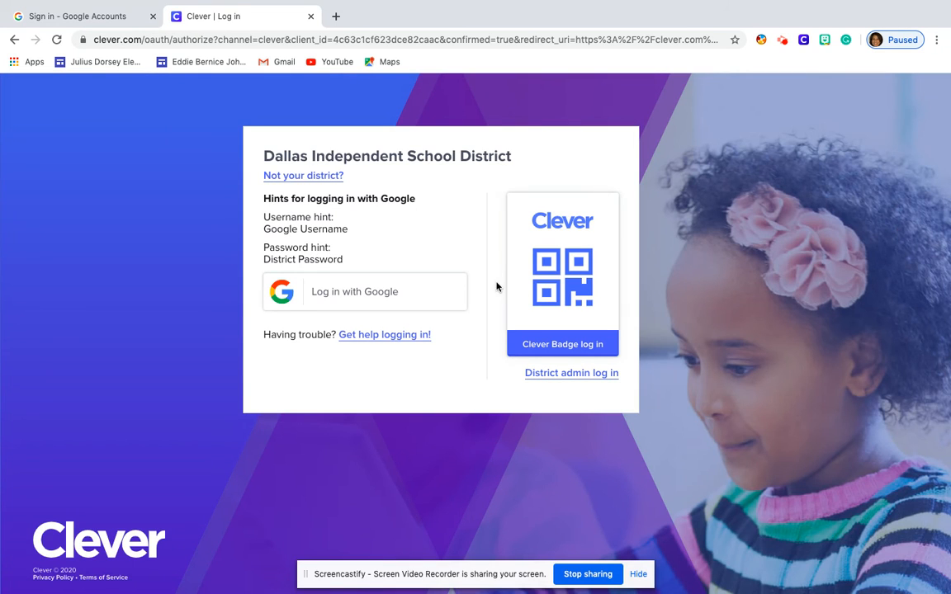
pyautogui.click(408, 293)
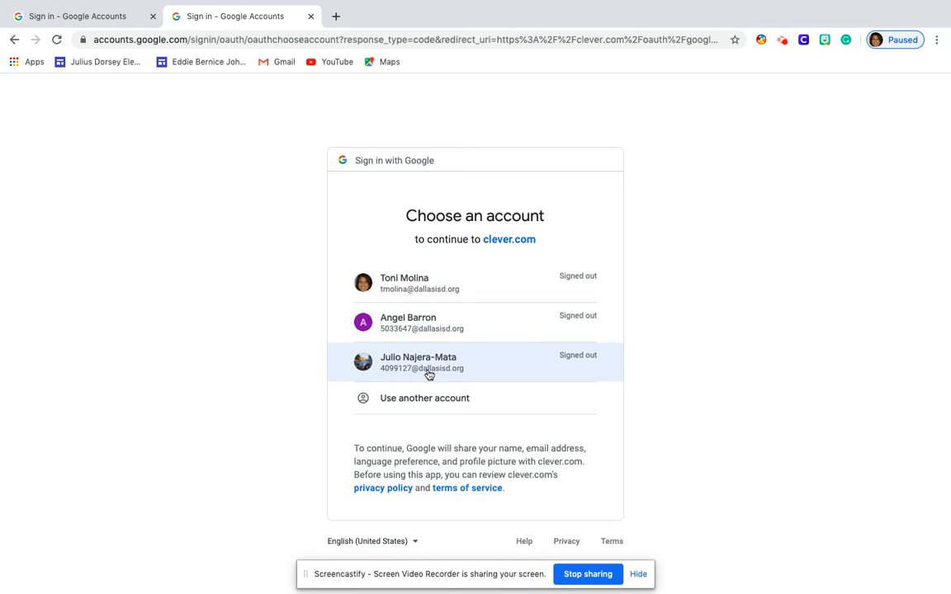
pyautogui.click(428, 375)
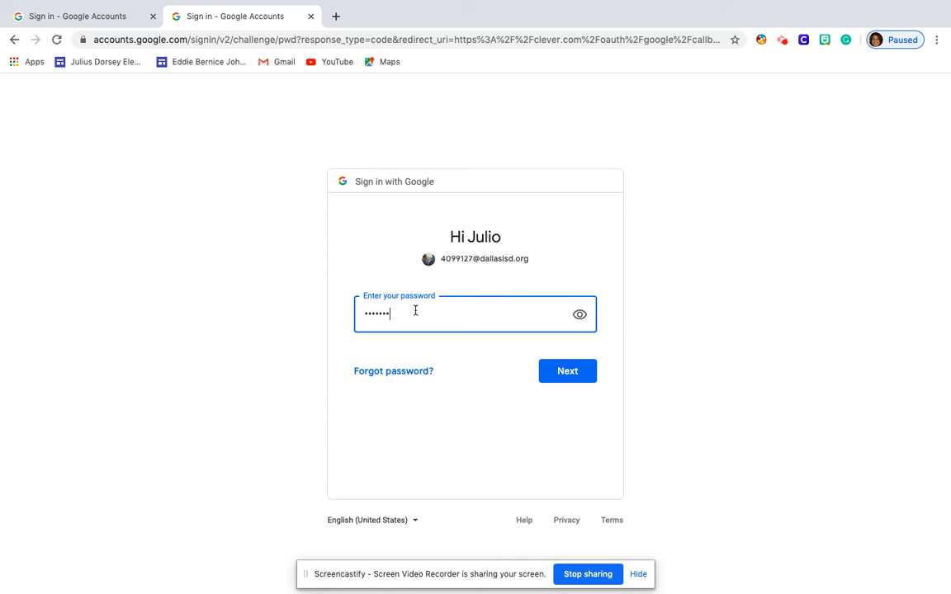
pyautogui.click(572, 379)
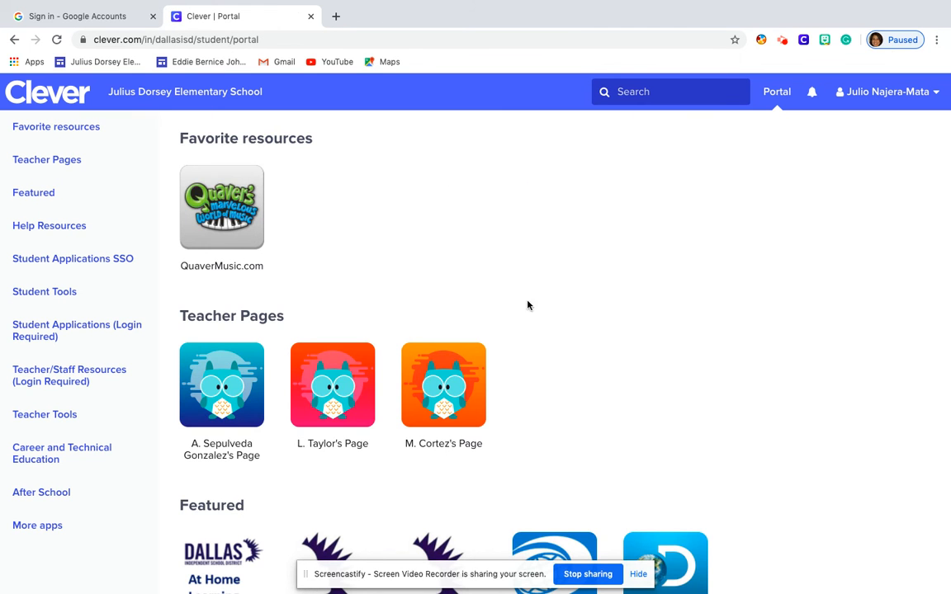
# Open Google Classroom from the student portal's Student Tools to see the pending class invitations
pyautogui.scroll(-3, 550, 297)
pyautogui.scroll(-10, 552, 299)
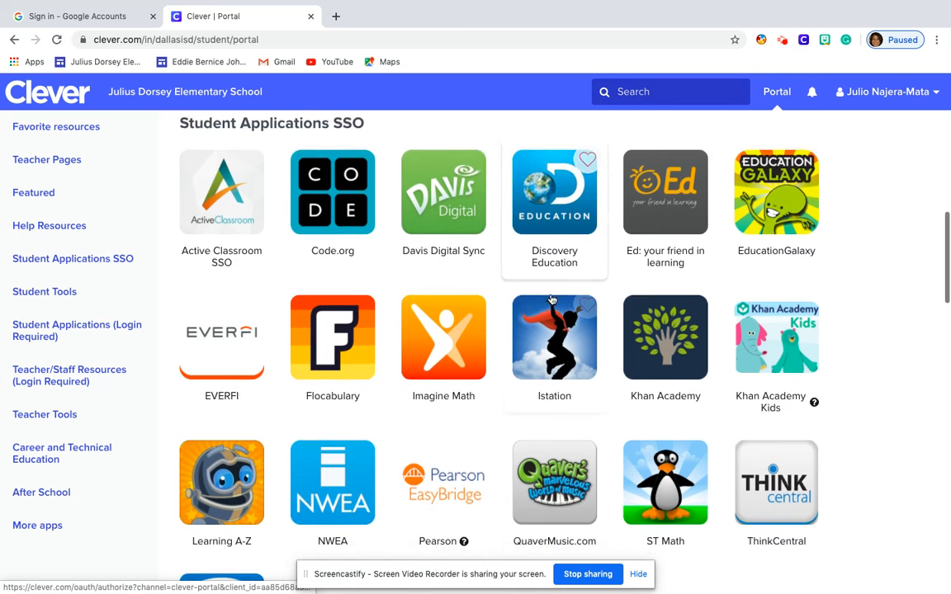
pyautogui.scroll(-2, 556, 283)
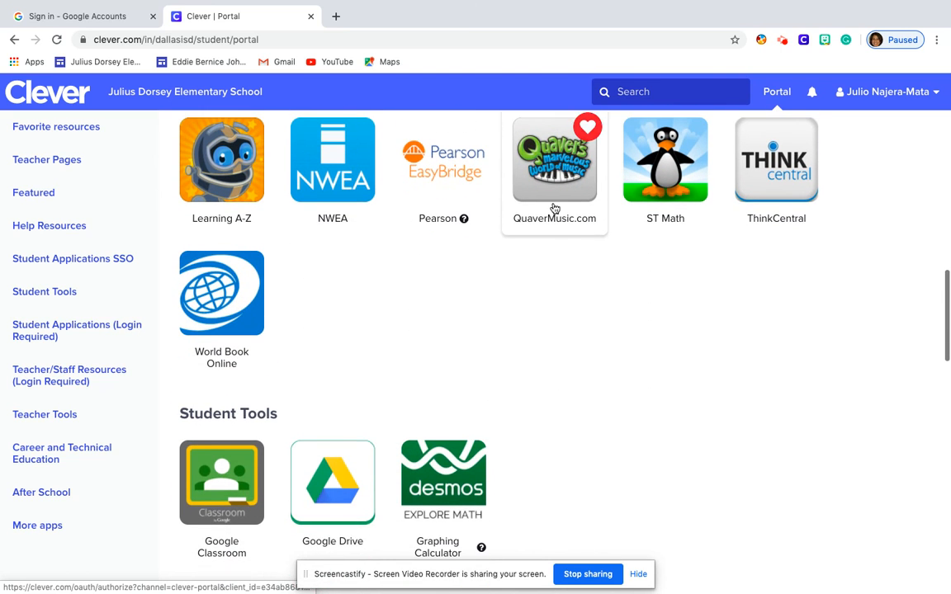
pyautogui.click(230, 488)
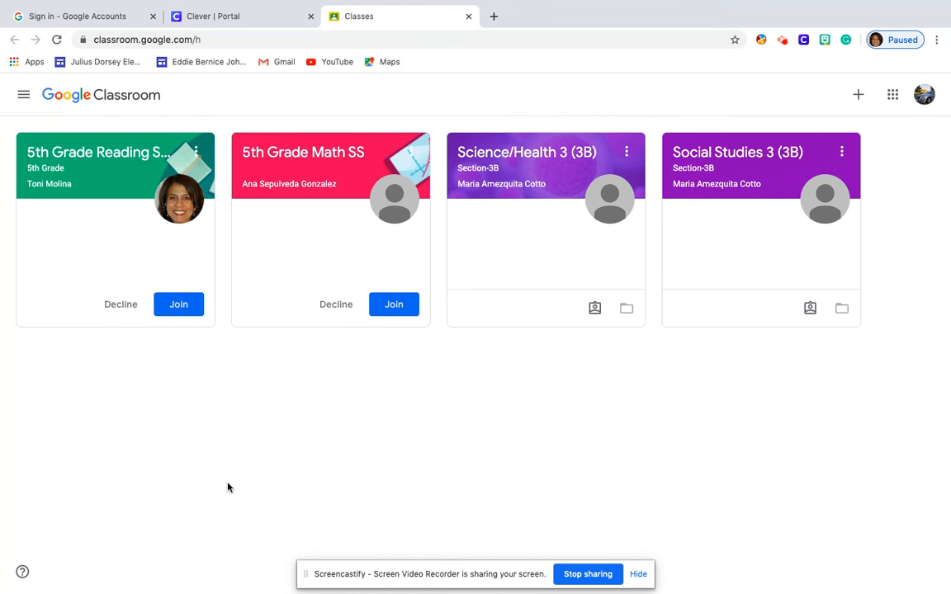
pyautogui.click(15, 63)
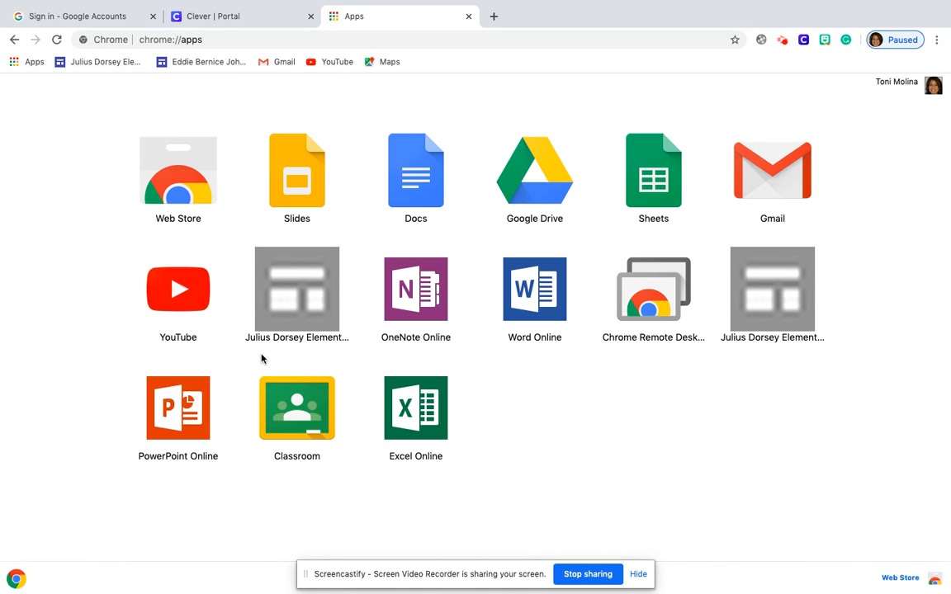
pyautogui.click(312, 428)
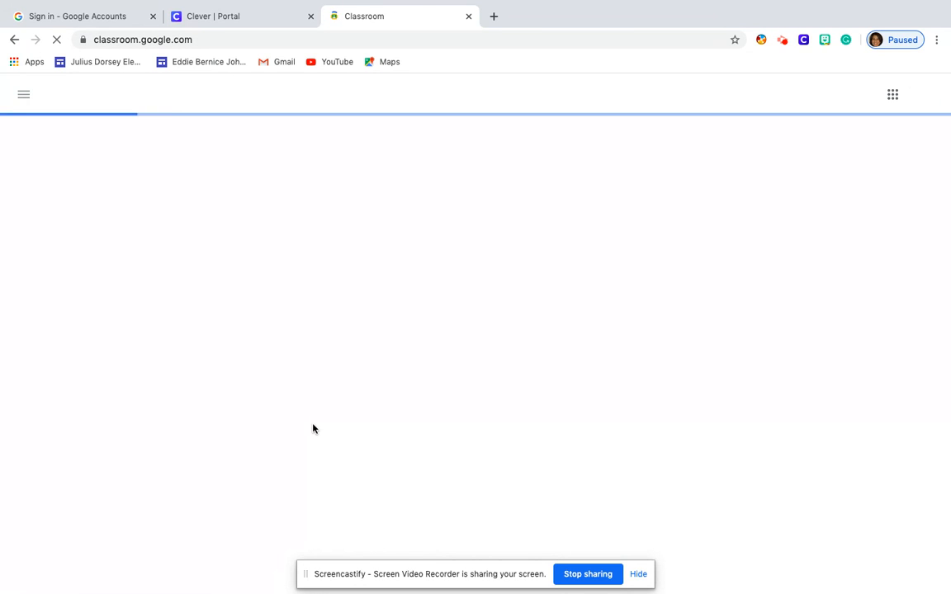